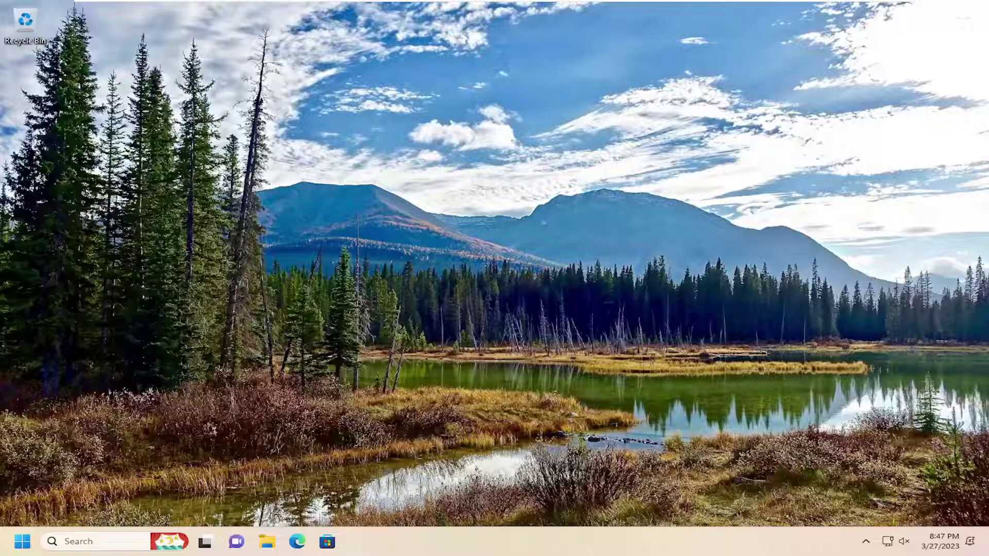
Search Windows for 'device manager' and open Device Manager from the results.
click(94, 544)
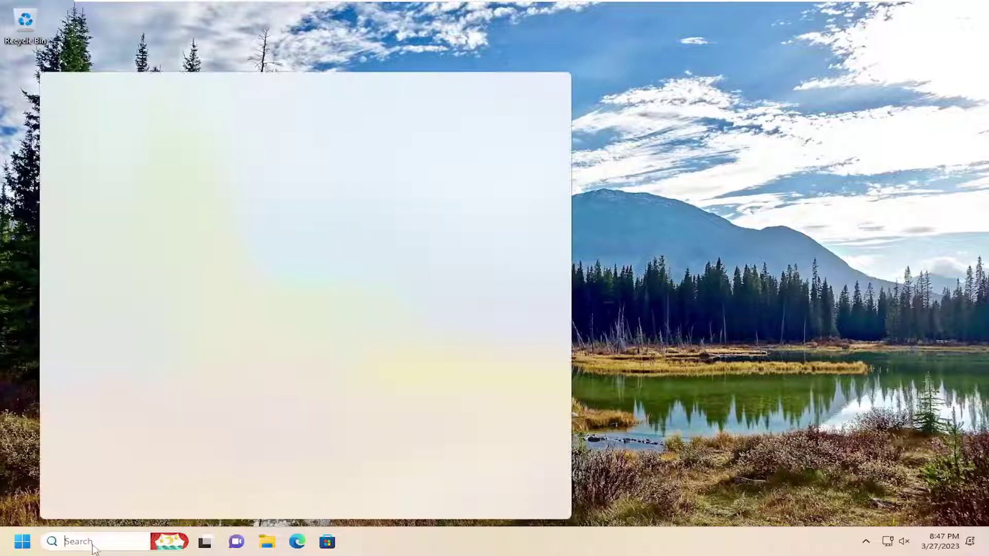
text(device ma)
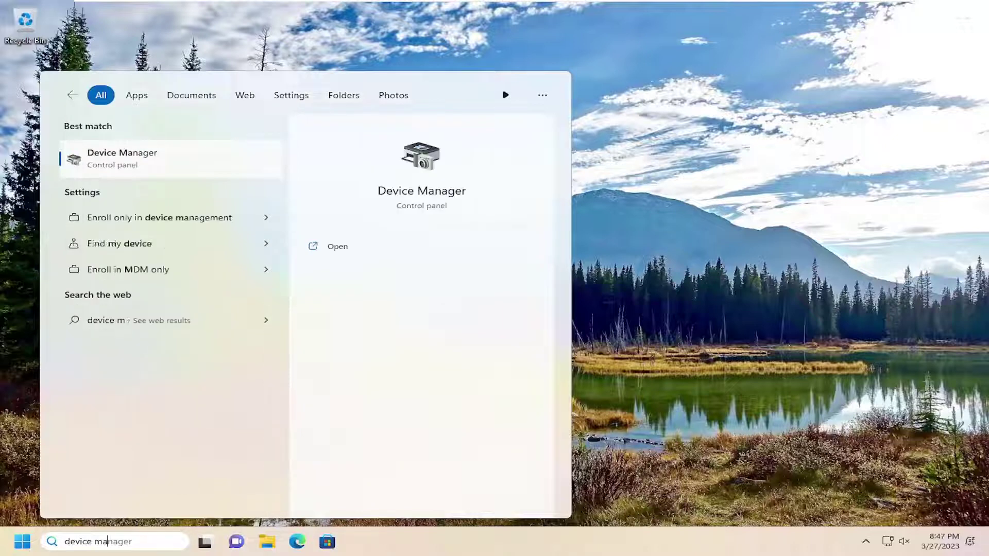
text(nager)
key(Return)
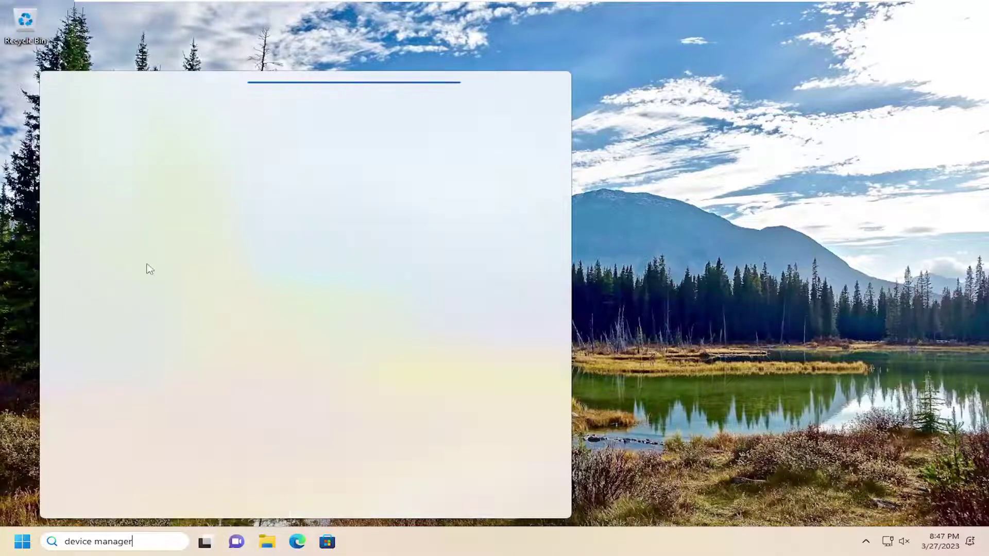
key(BackSpace)
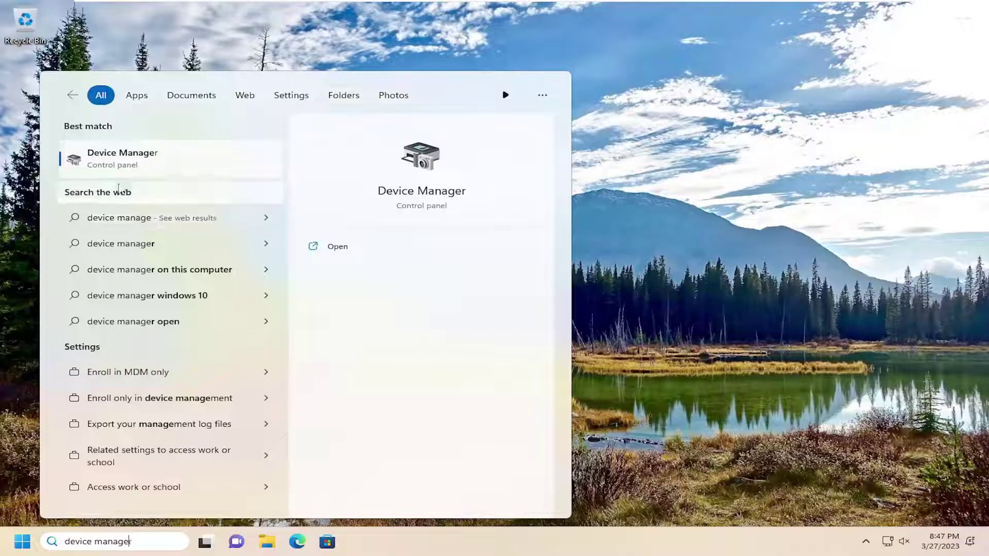
click(122, 164)
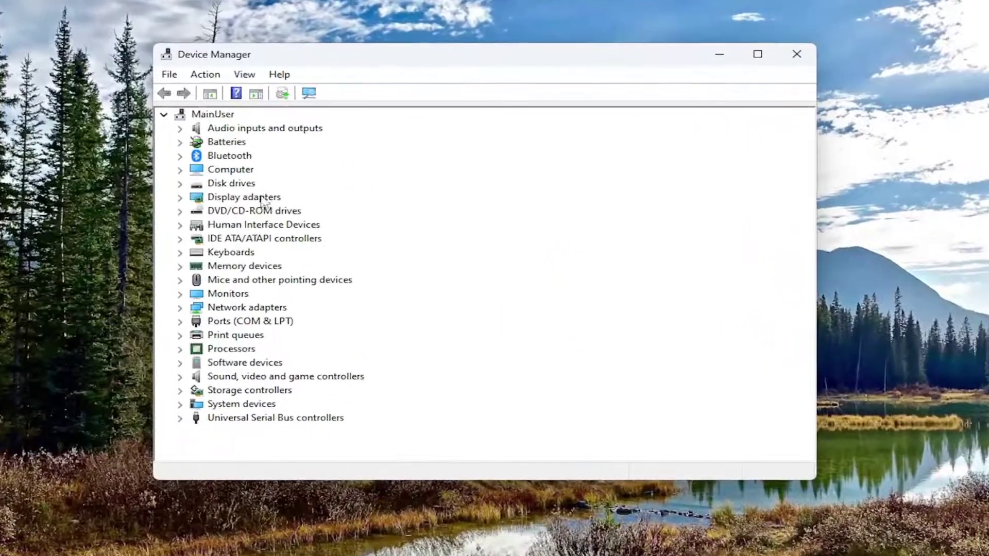
Reinstall the VMware SVGA 3D display adapter driver, picking it from drivers already on the computer.
double_click(246, 200)
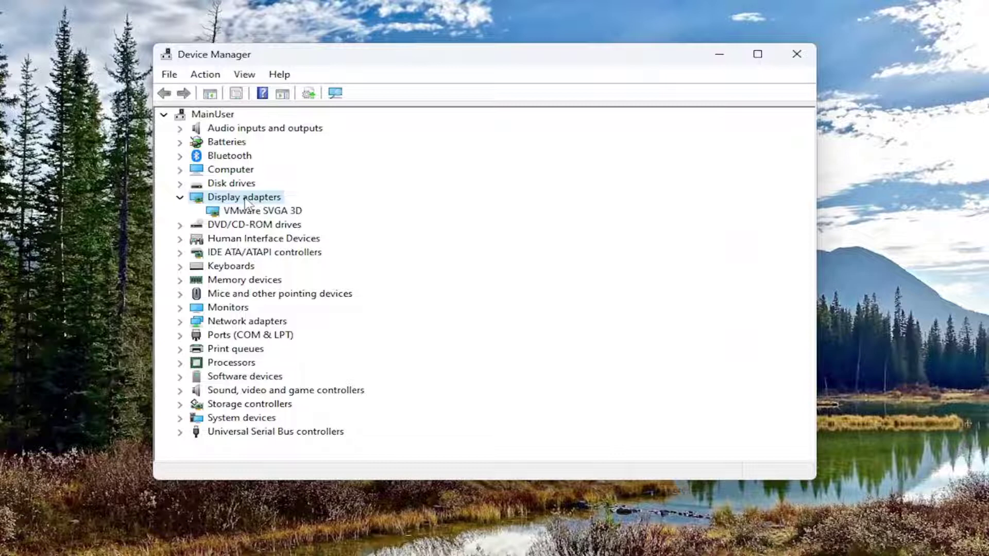
click(240, 212)
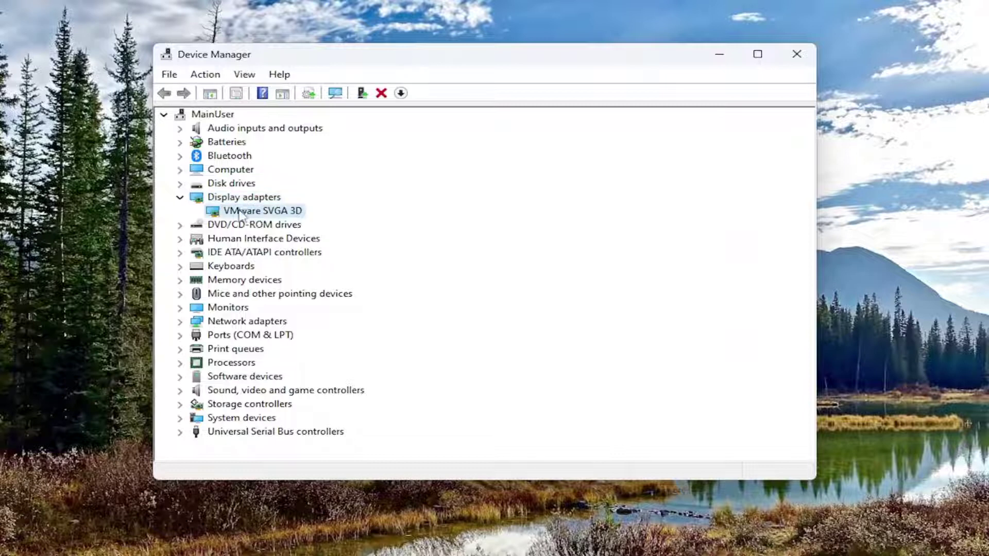
right_click(241, 214)
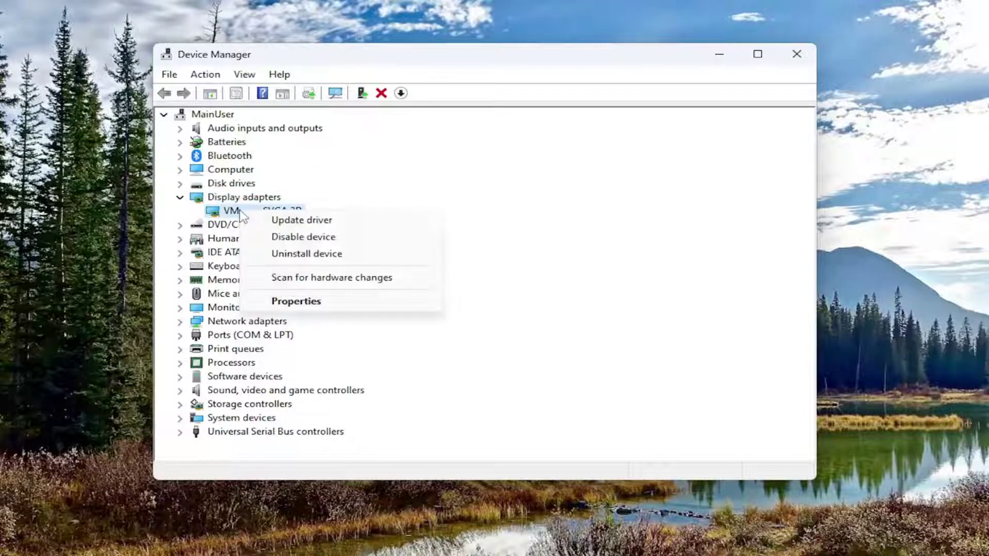
click(293, 219)
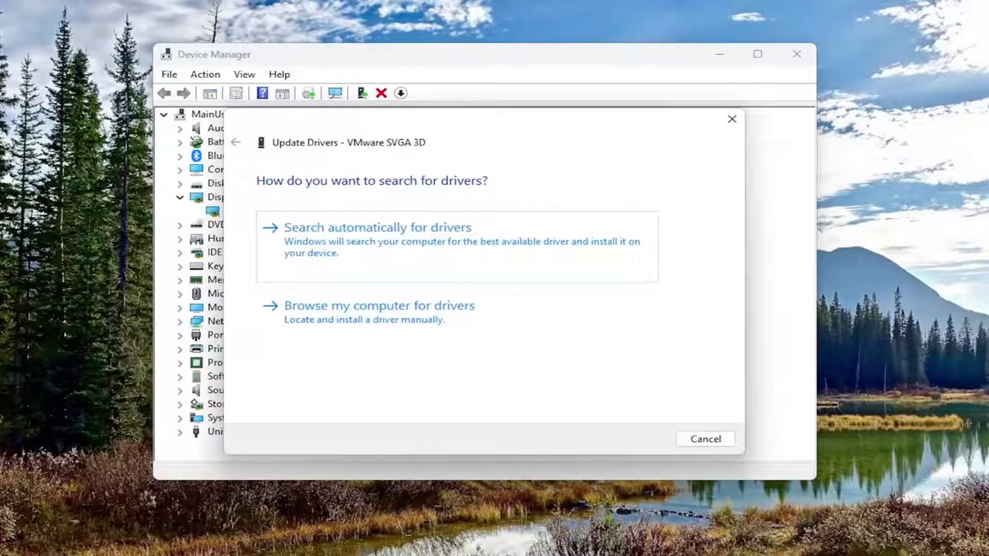
click(360, 320)
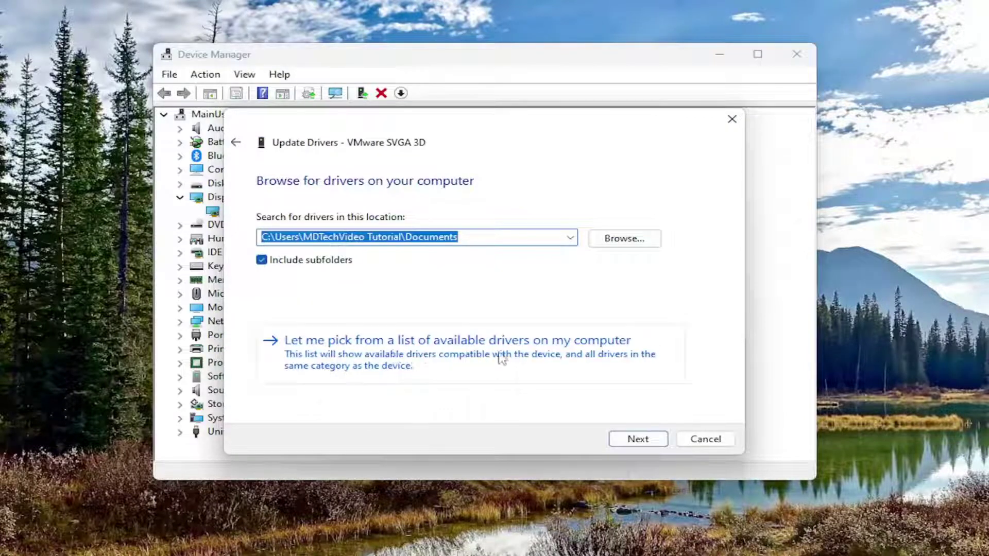
click(552, 354)
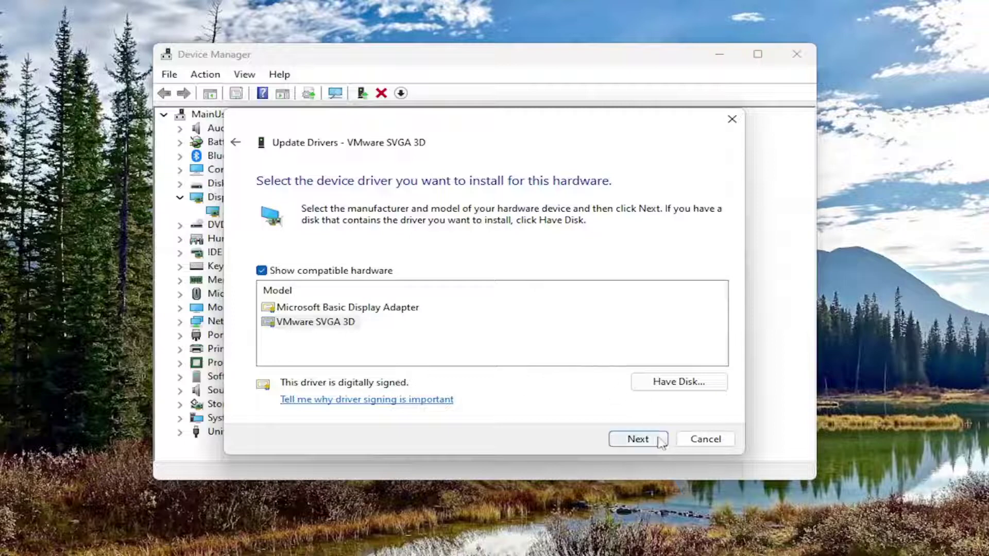
click(637, 439)
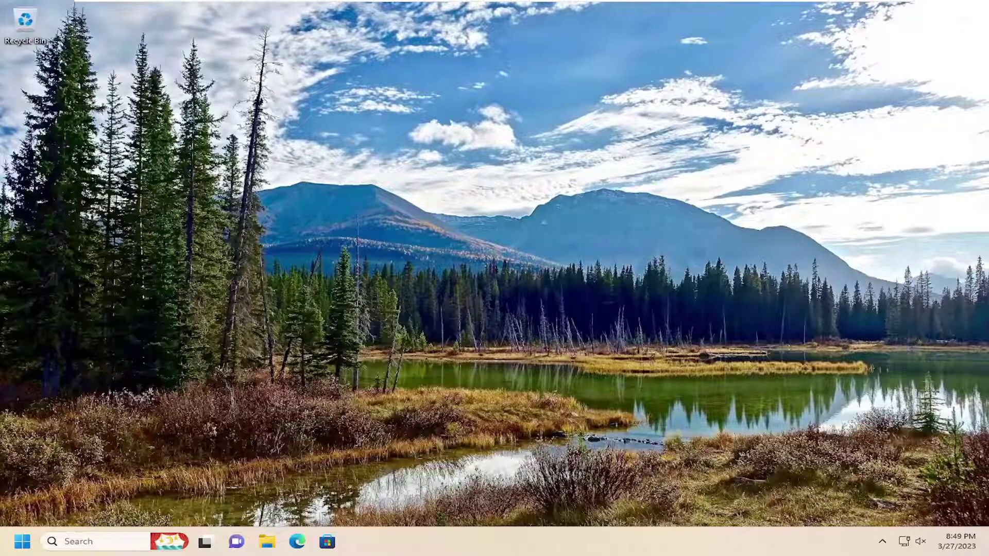
Search for 'regedit' and run Registry Editor as administrator.
click(91, 545)
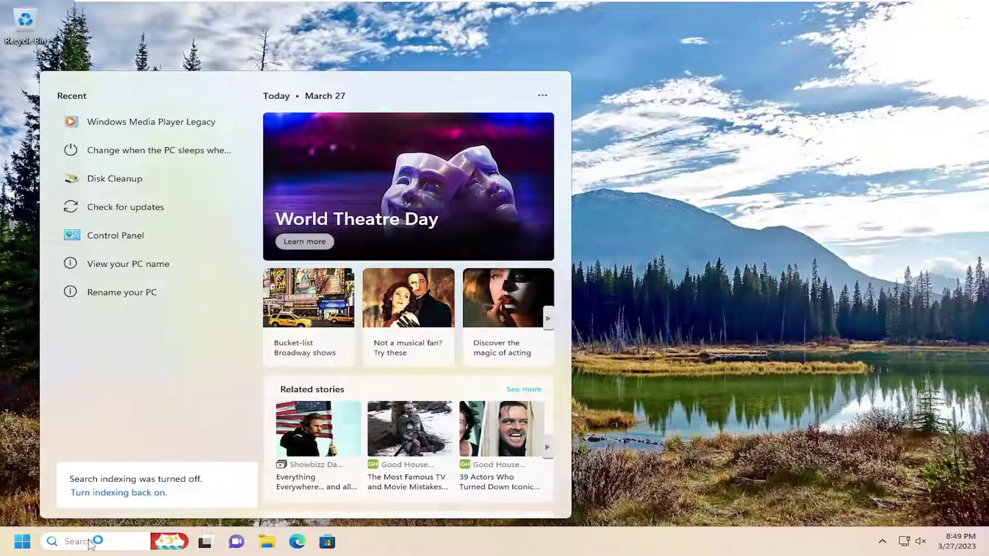
text(re)
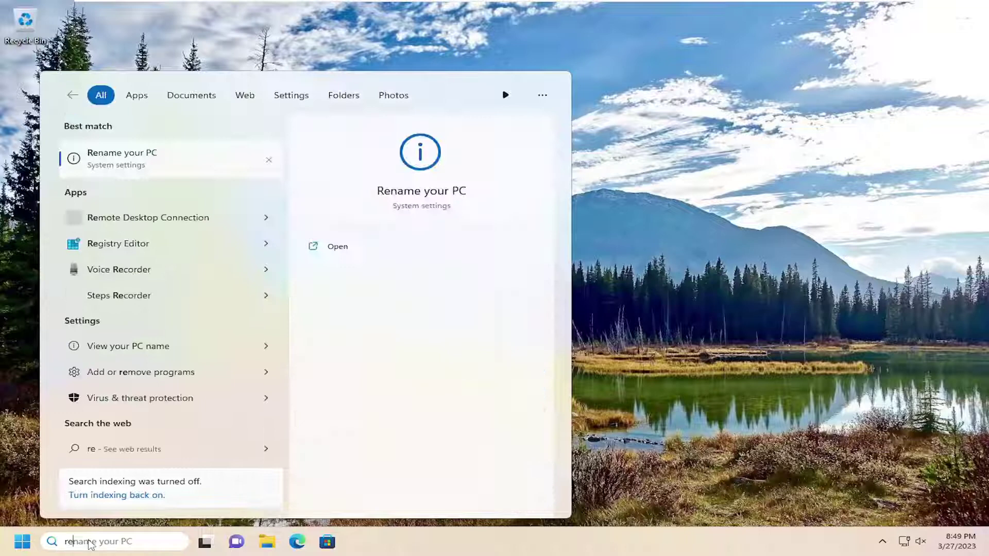
text(gedit)
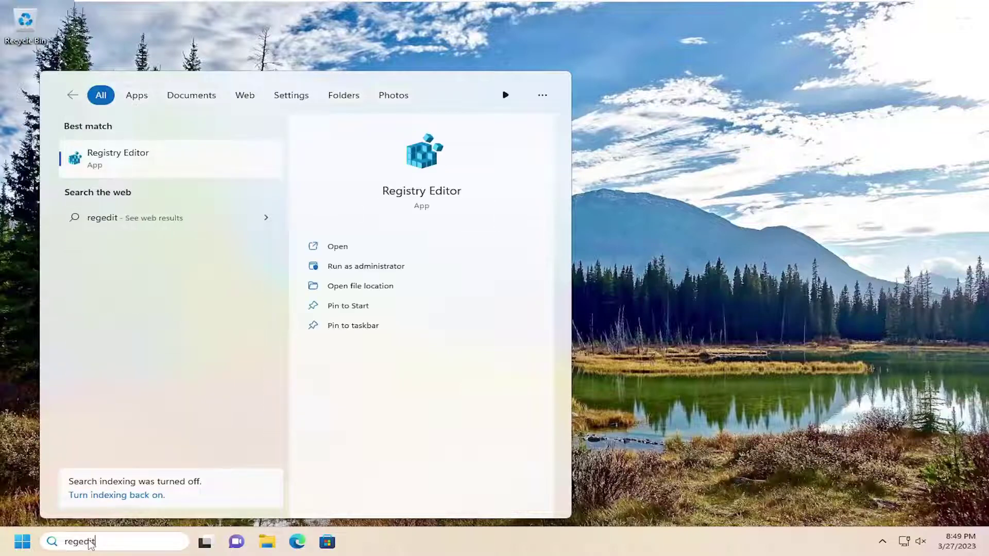
right_click(120, 158)
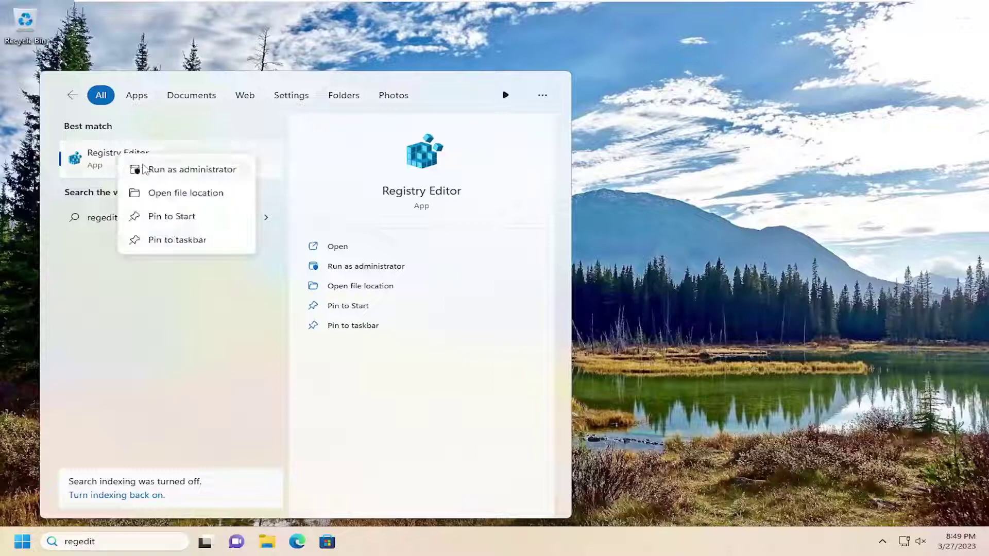
click(189, 170)
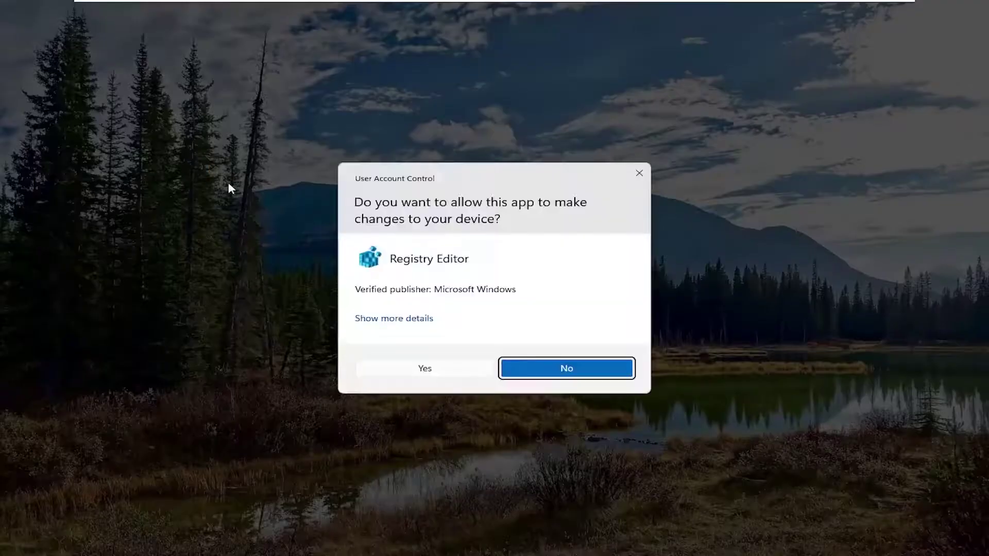
click(425, 369)
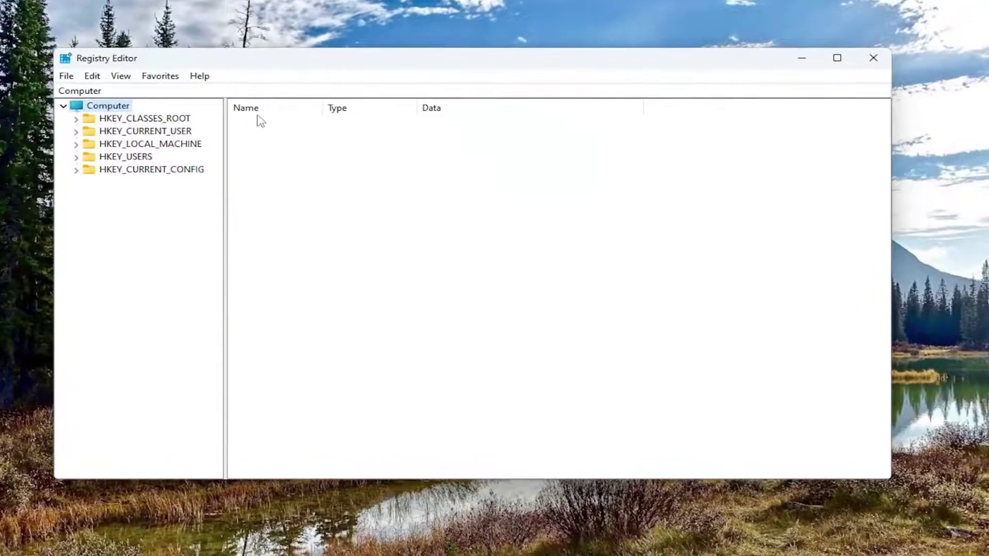
drag(306, 67, 341, 60)
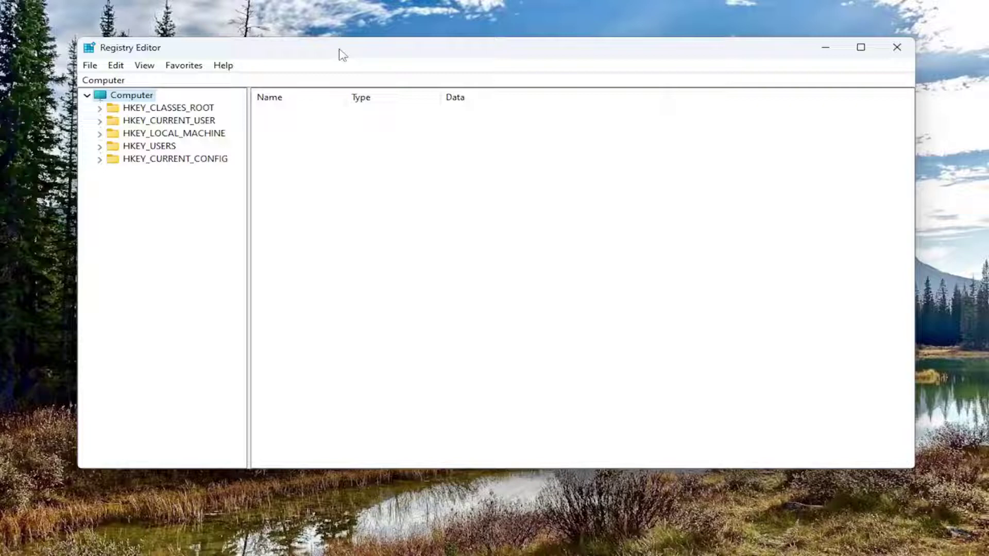
click(90, 67)
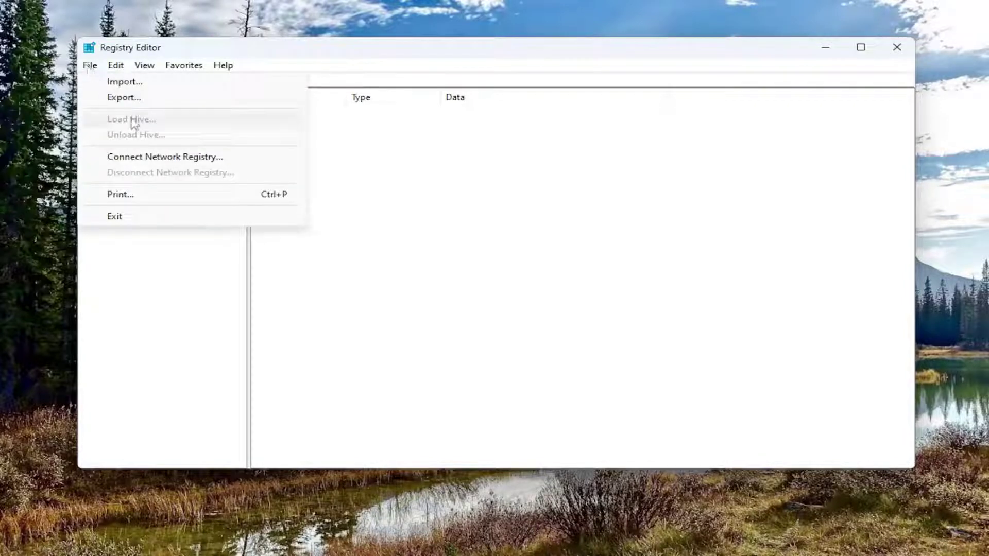
click(124, 99)
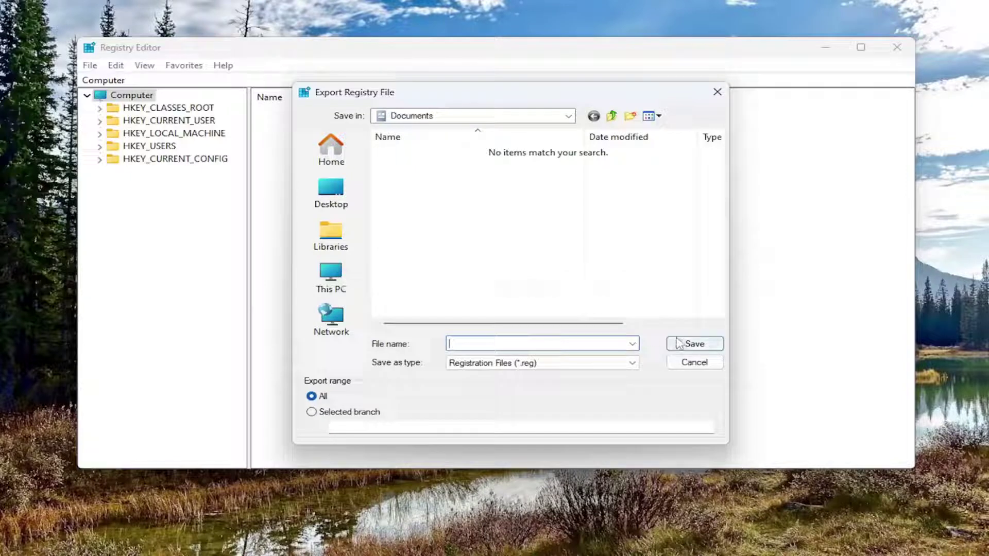
click(691, 363)
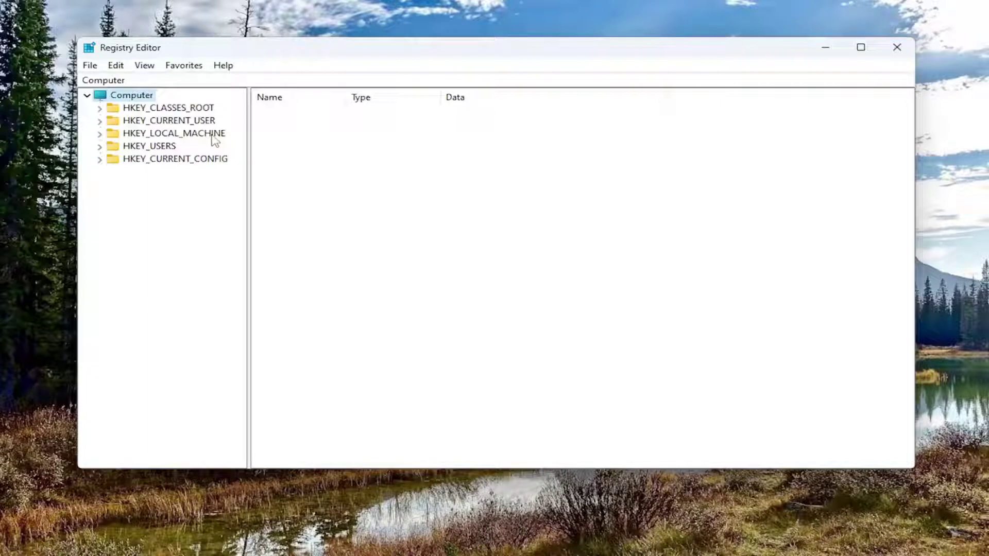
click(91, 65)
click(108, 83)
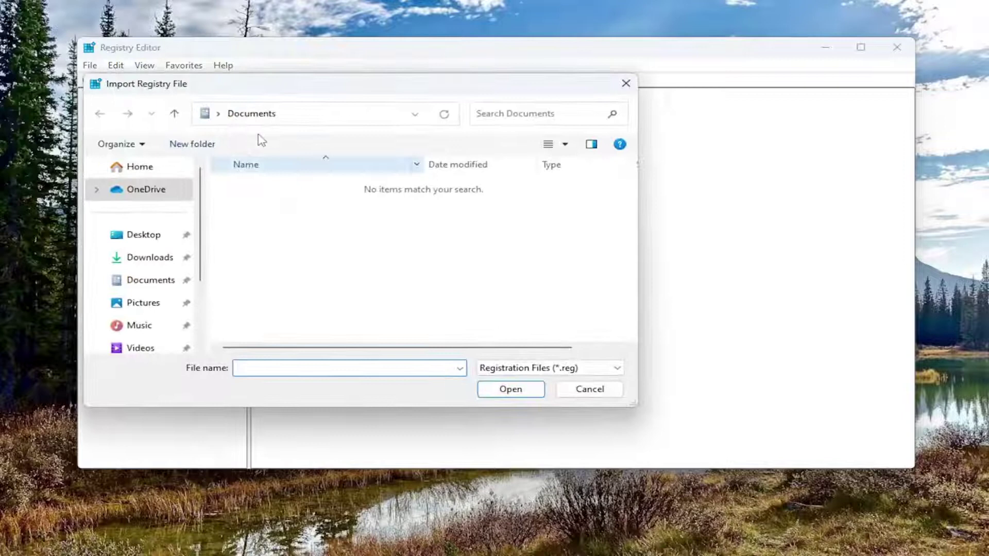
click(589, 391)
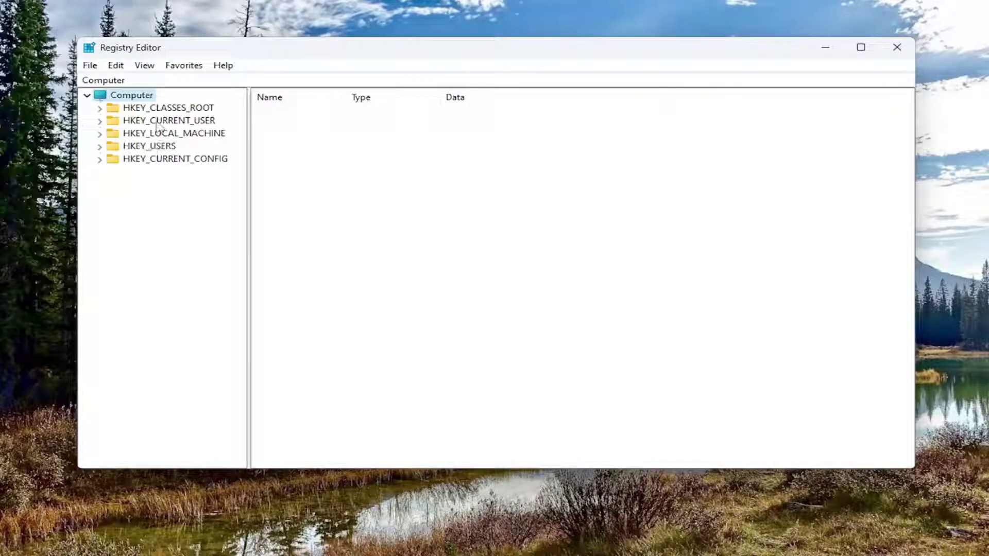
Navigate to HKEY_CURRENT_USER\Software\Microsoft\MediaPlayer\Preferences, widening the key tree pane.
double_click(157, 124)
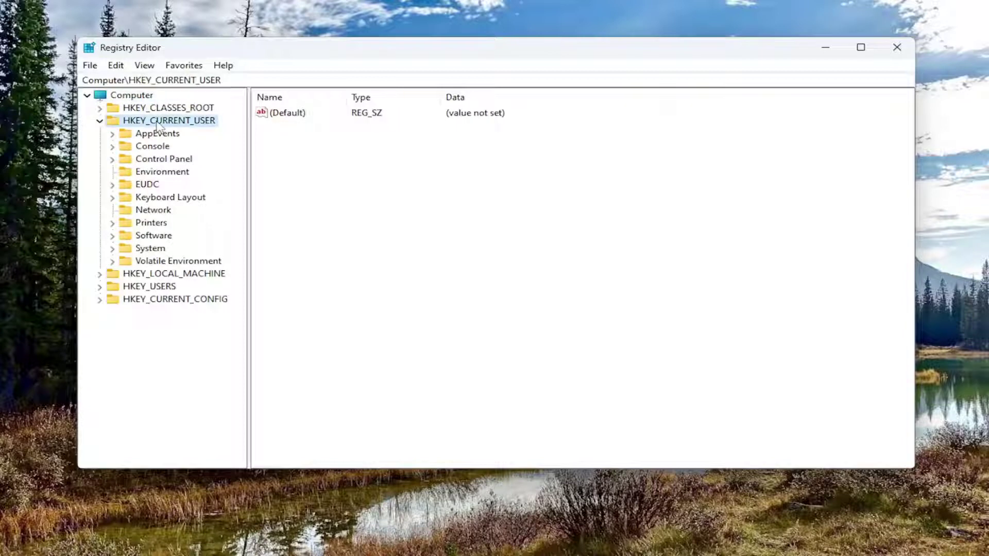
double_click(143, 237)
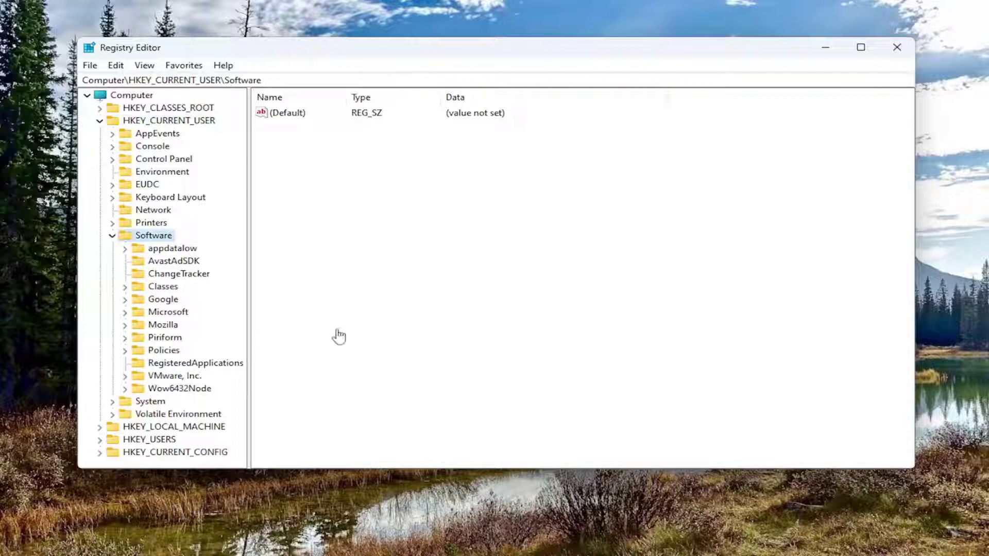
double_click(153, 313)
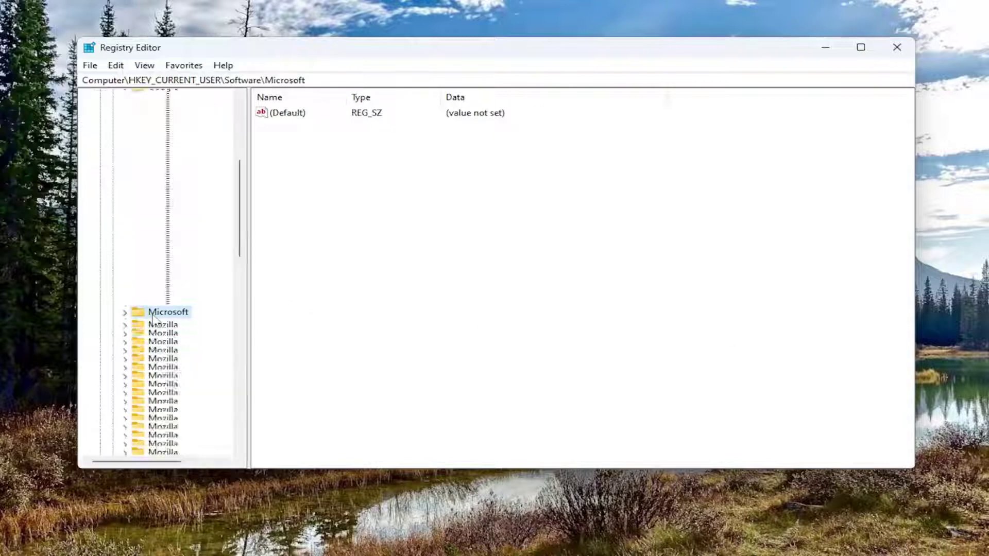
scroll(161, 313, down, 2)
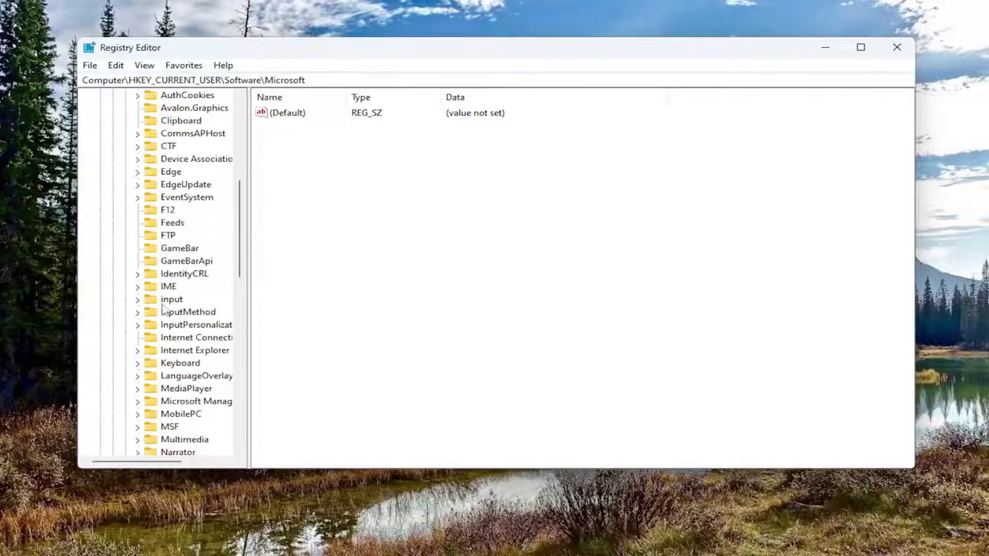
scroll(176, 343, down, 1)
click(185, 351)
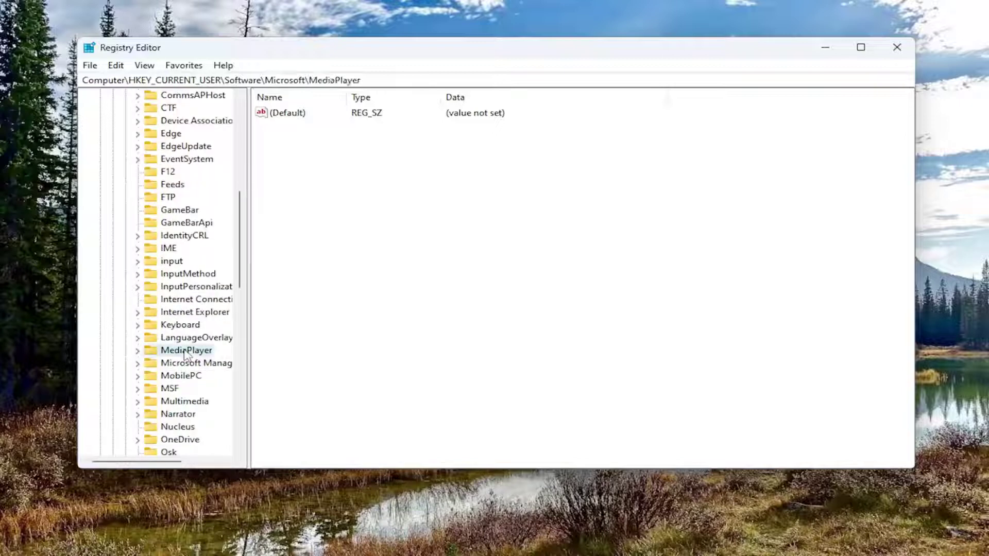
drag(249, 325, 294, 312)
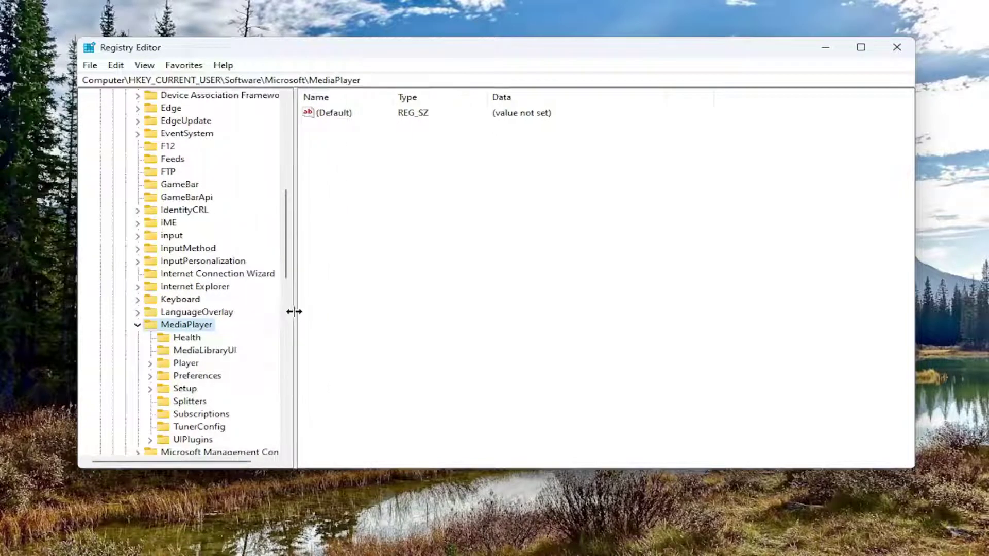
click(198, 376)
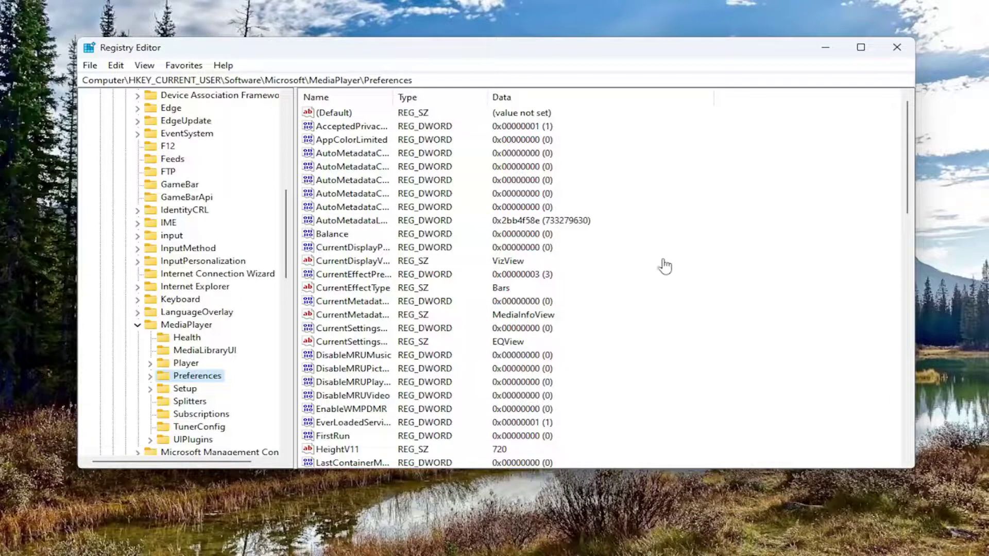
Create a new DWORD (32-bit) value named DXEM_UpdateFrequency in Preferences.
right_click(703, 176)
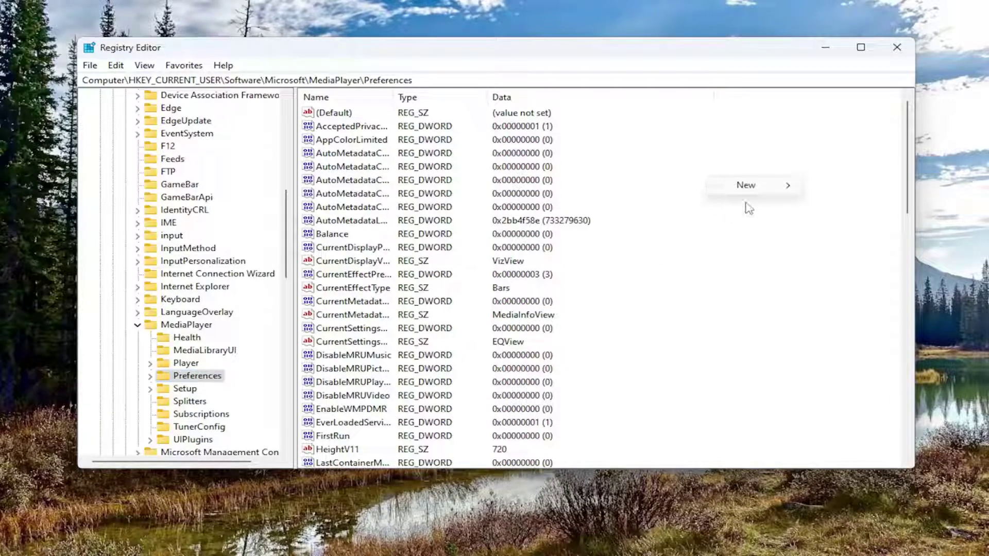
mouse_move(759, 187)
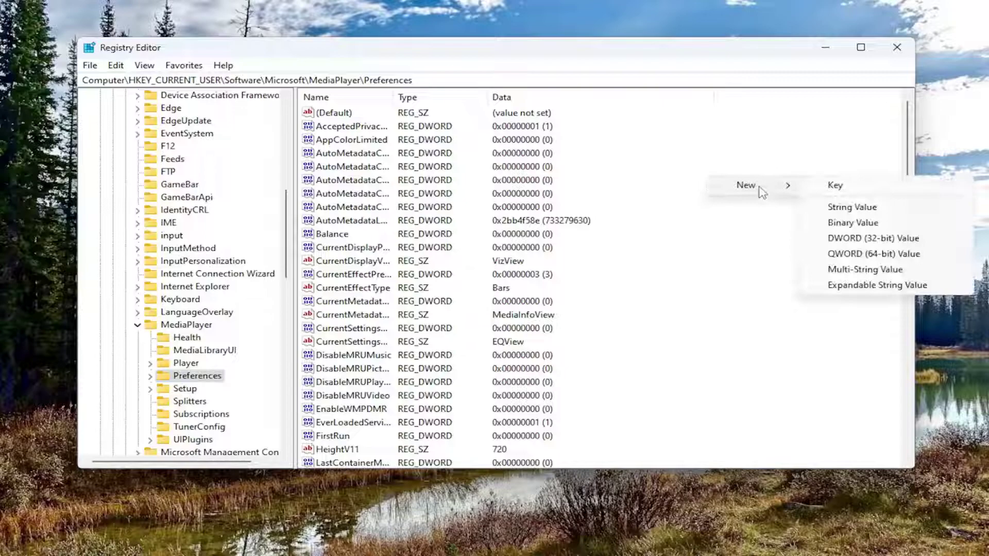
click(872, 239)
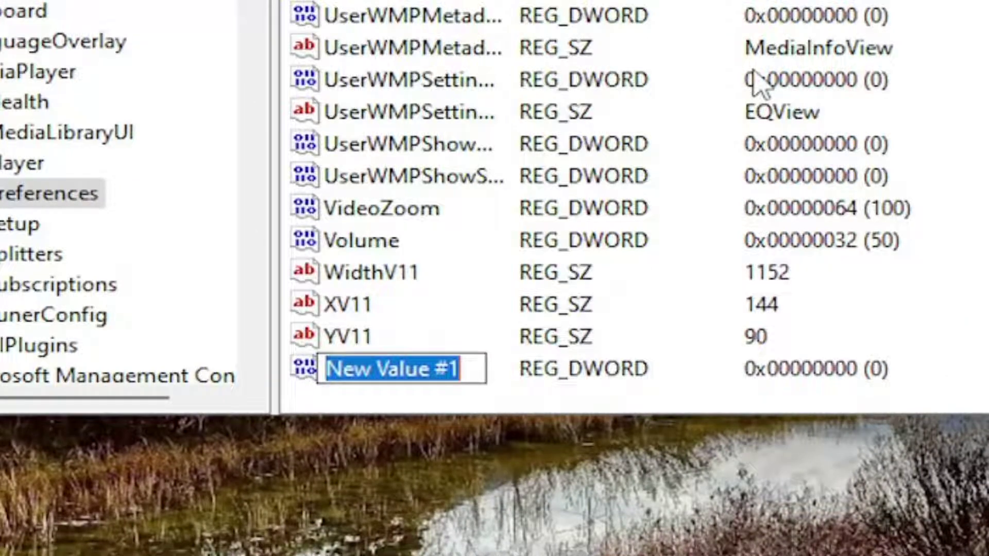
text(DXEM)
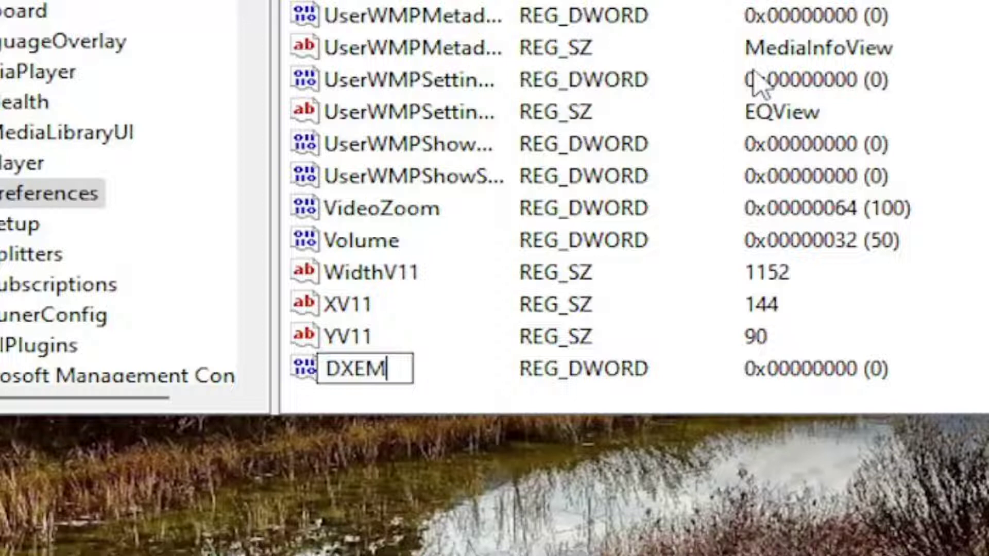
text(_Upd)
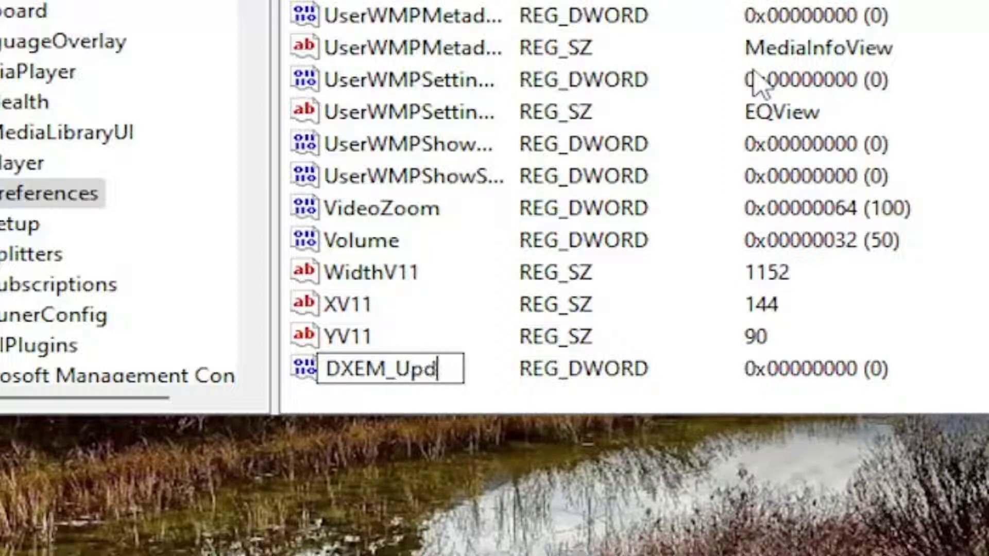
text(ateFrequency)
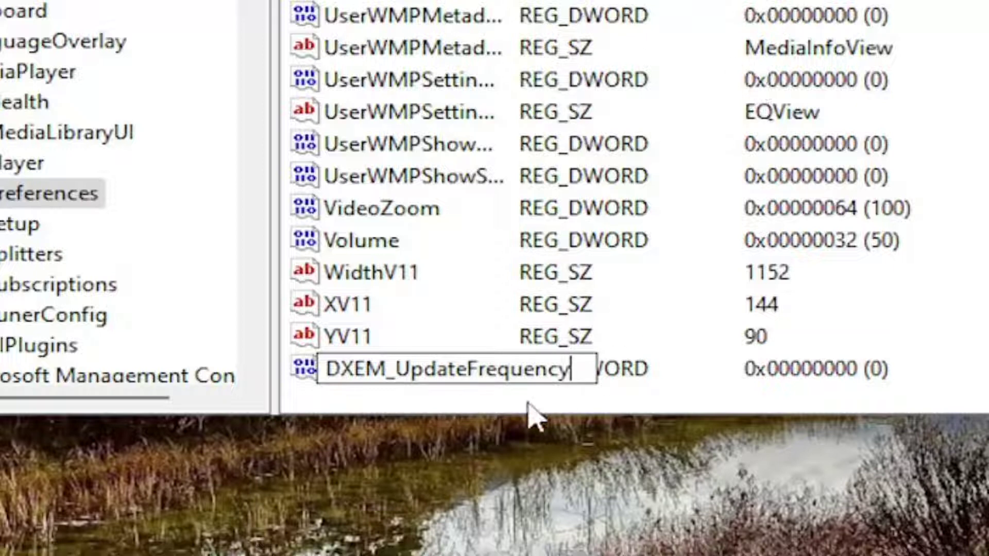
key(Return)
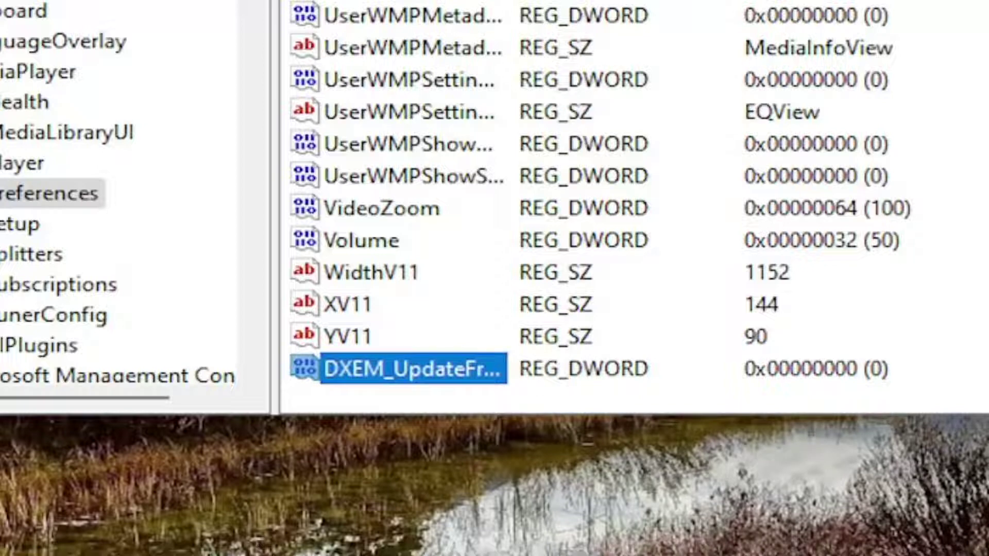
Set DXEM_UpdateFrequency's value data to 2.
key(ctrl+KP_Add)
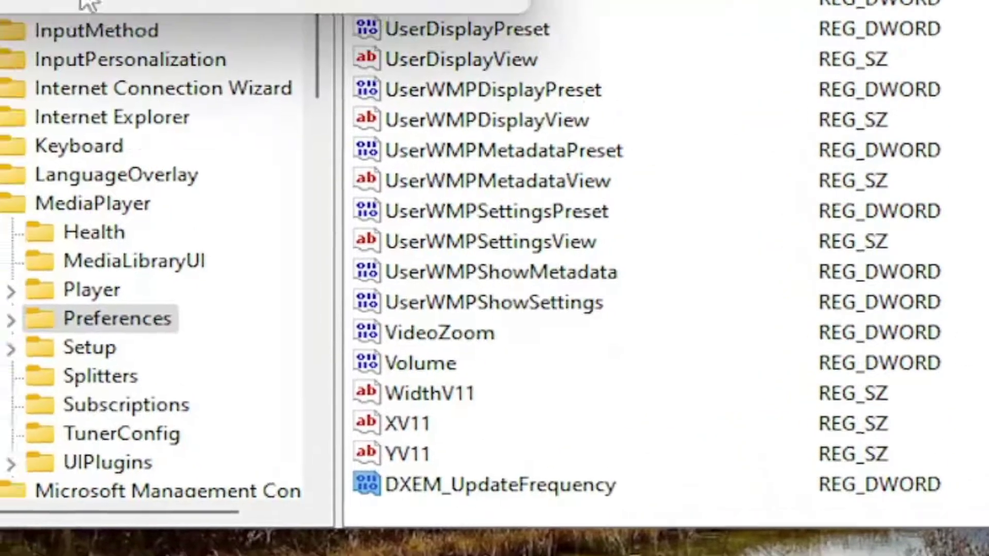
key(Return)
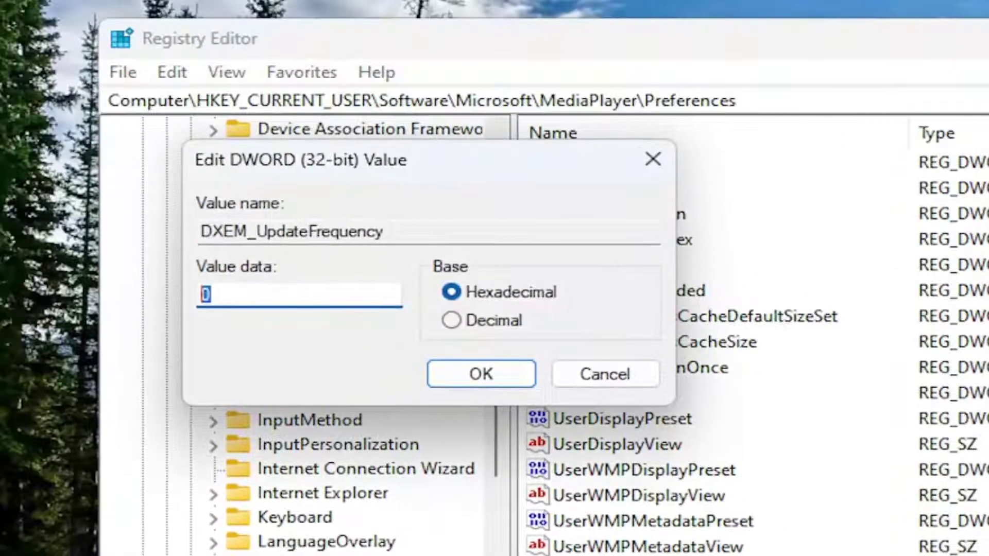
text(2)
click(489, 375)
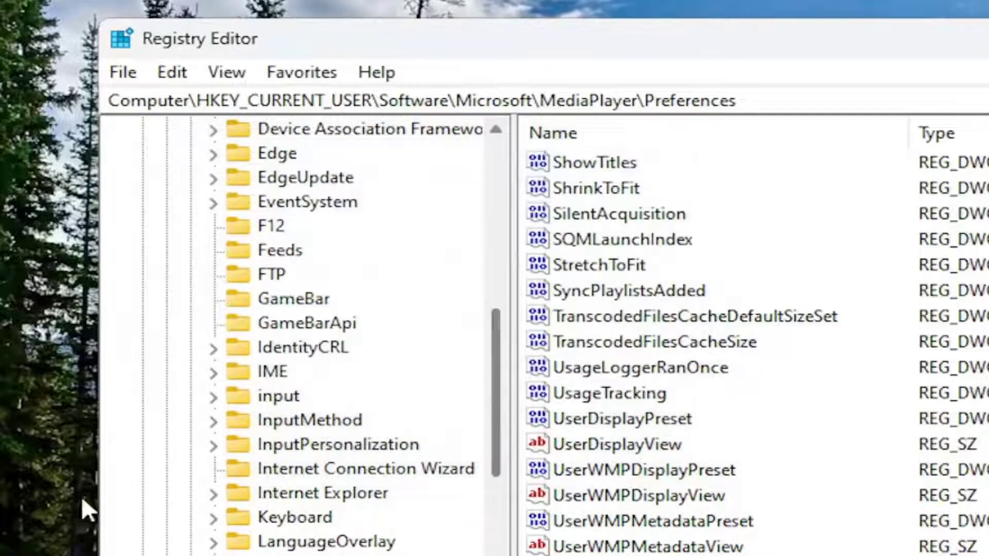
key(Left)
scroll(382, 461, up, 15)
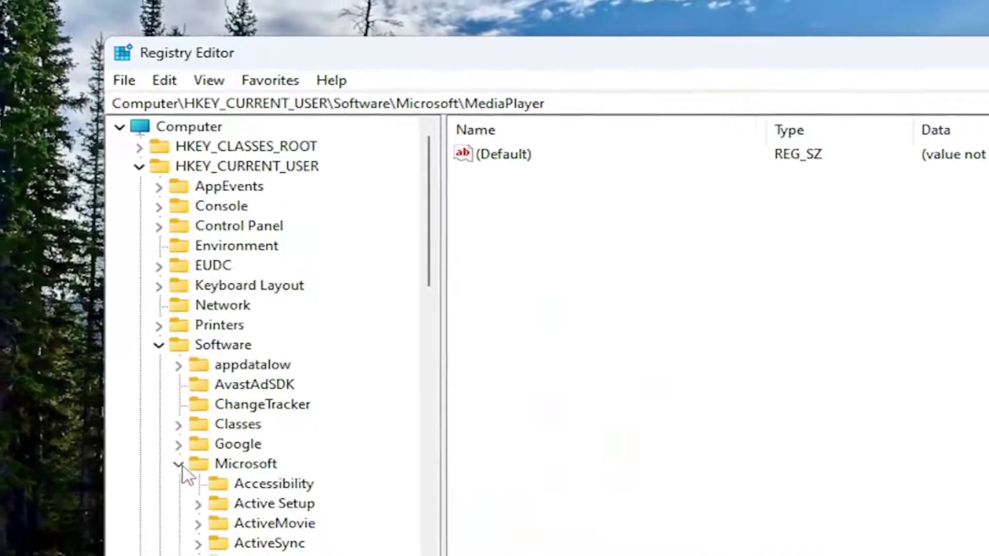
Collapse the expanded registry keys, close Registry Editor, and bring up the Start menu power options.
click(184, 505)
click(162, 373)
click(140, 173)
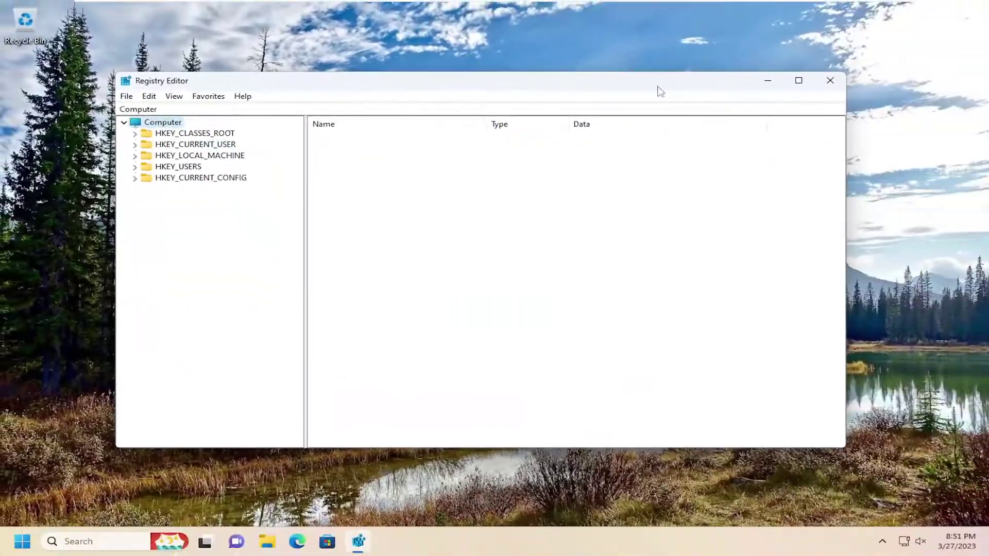
click(930, 75)
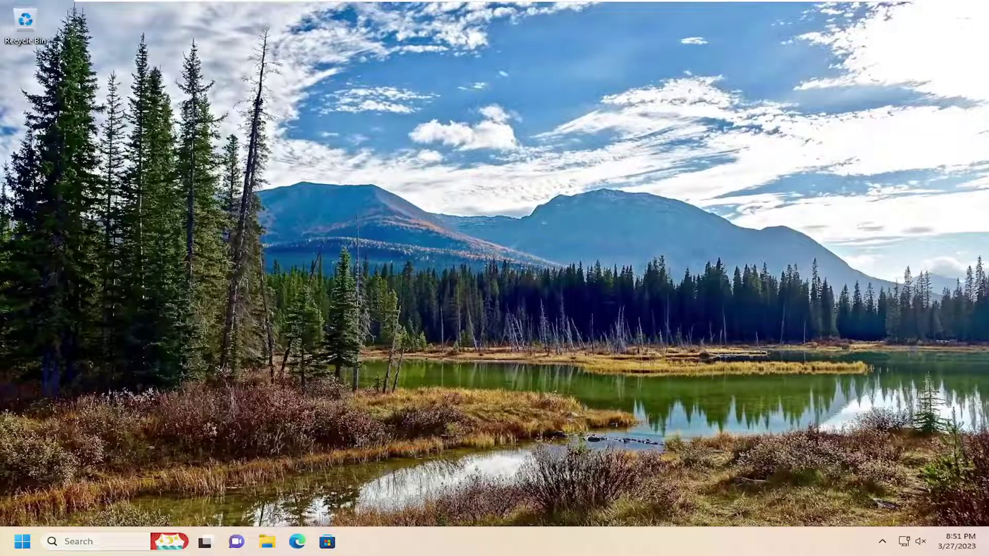
right_click(22, 541)
mouse_move(82, 494)
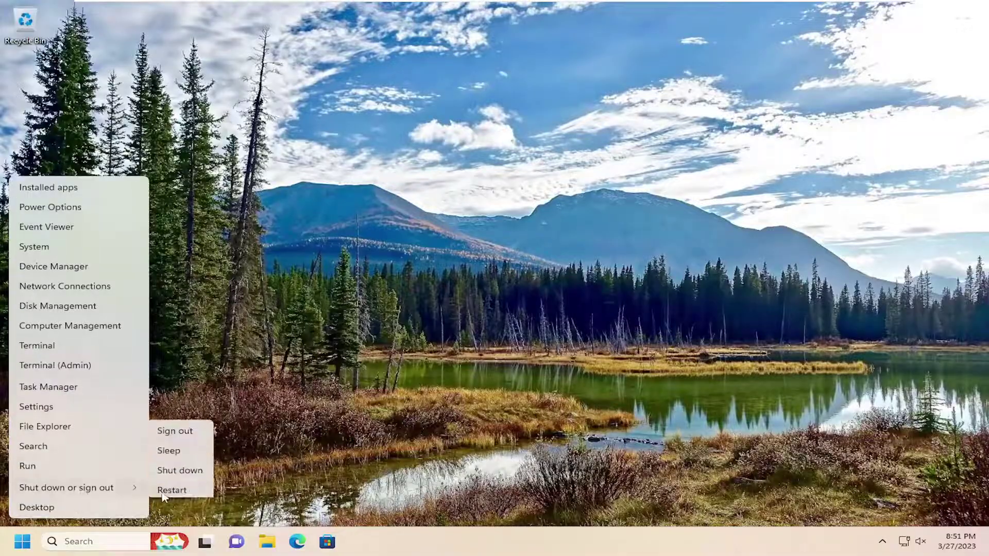